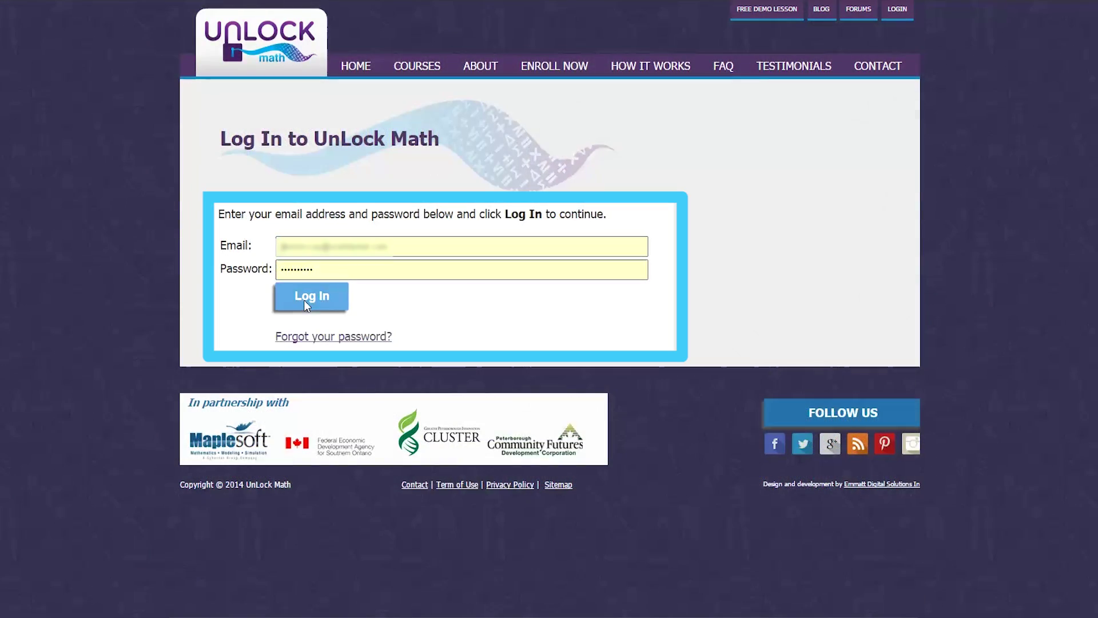
- Log in to the UnLock Math student account
left_click(305, 302)
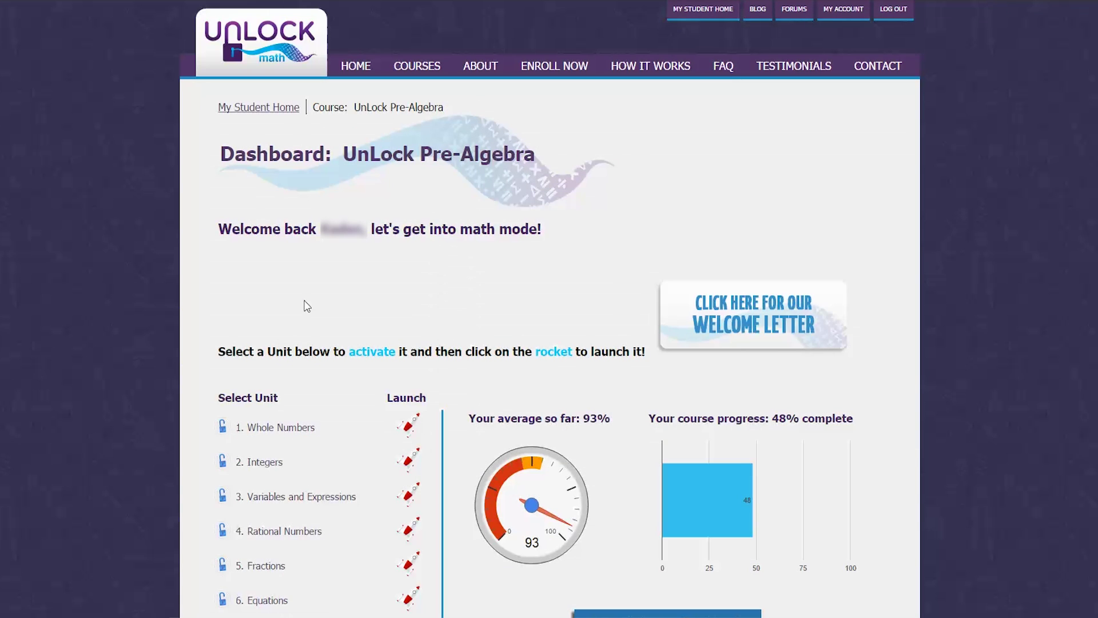
scroll(305, 306, "down", 2)
scroll(305, 306, "down", 2)
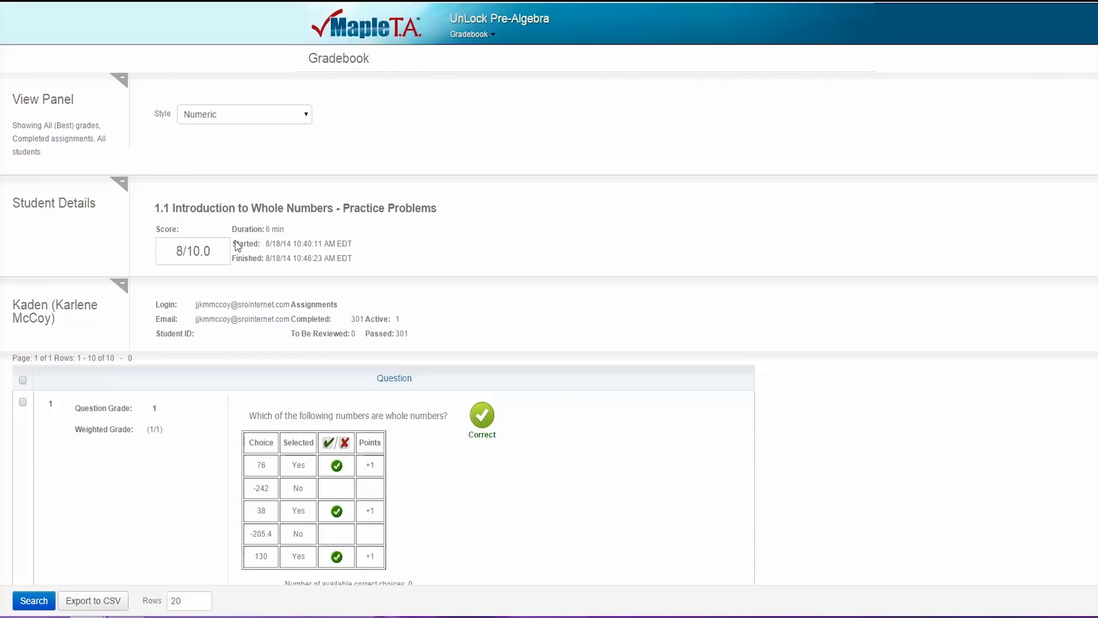
scroll(237, 247, "down", 1)
scroll(237, 247, "down", 1)
scroll(237, 246, "down", 2)
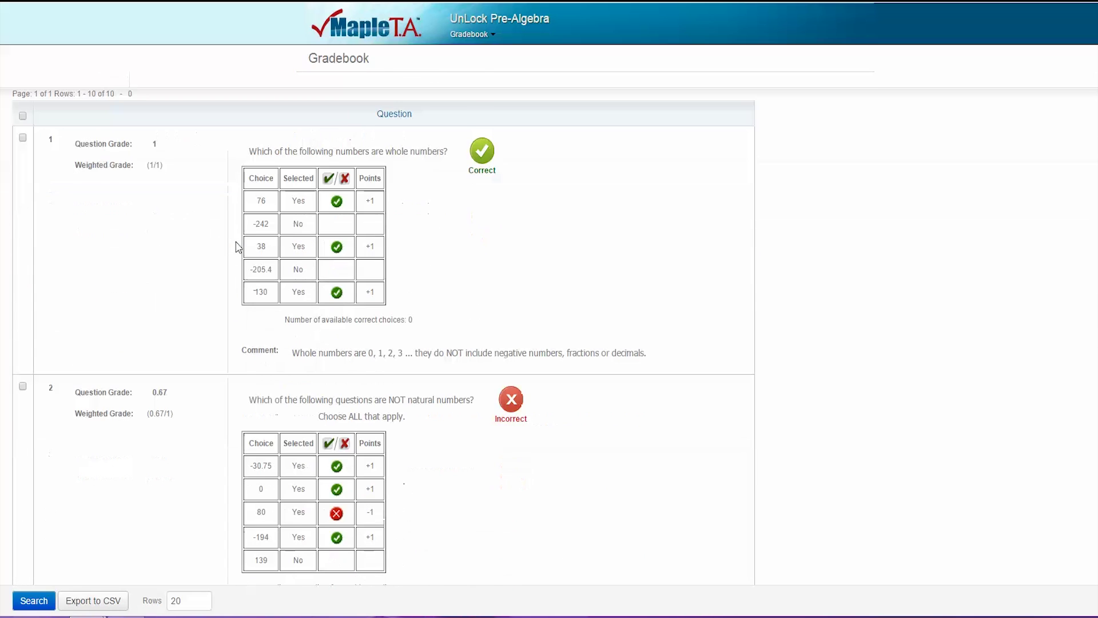
scroll(237, 246, "down", 1)
scroll(237, 246, "down", 2)
scroll(237, 246, "down", 1)
scroll(238, 247, "down", 1)
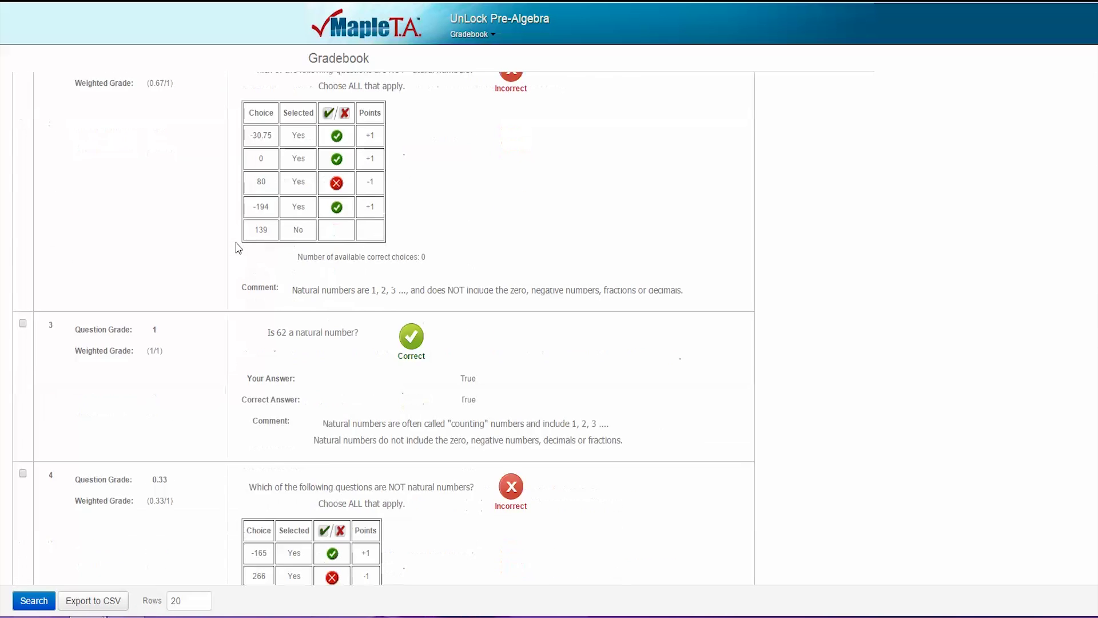
scroll(237, 247, "down", 1)
scroll(237, 247, "down", 2)
scroll(237, 248, "down", 2)
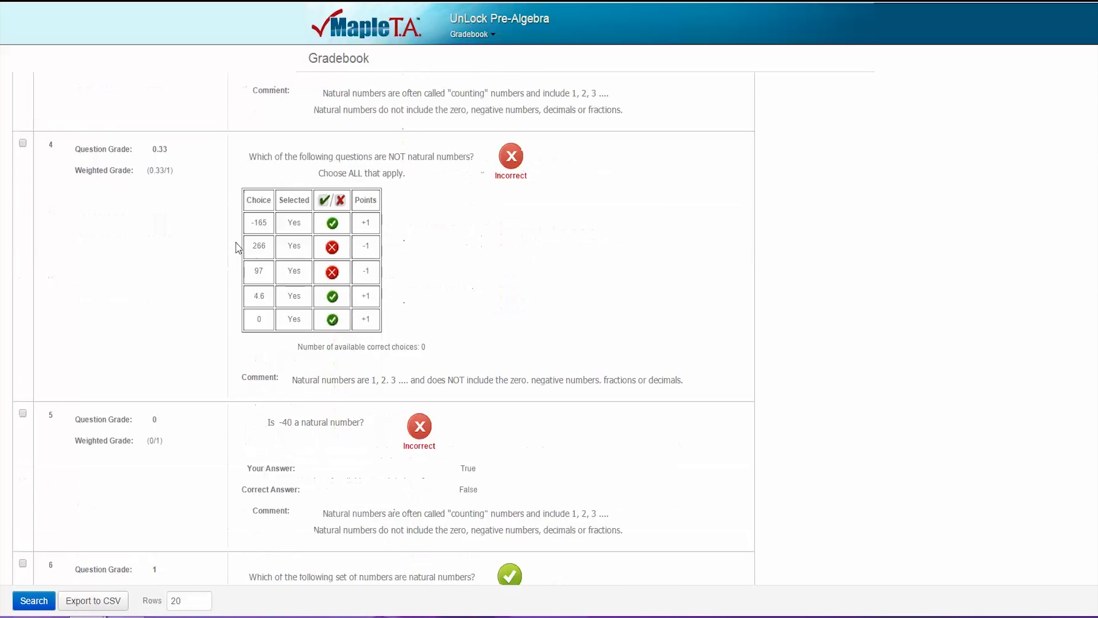
scroll(237, 247, "down", 2)
scroll(237, 247, "down", 2)
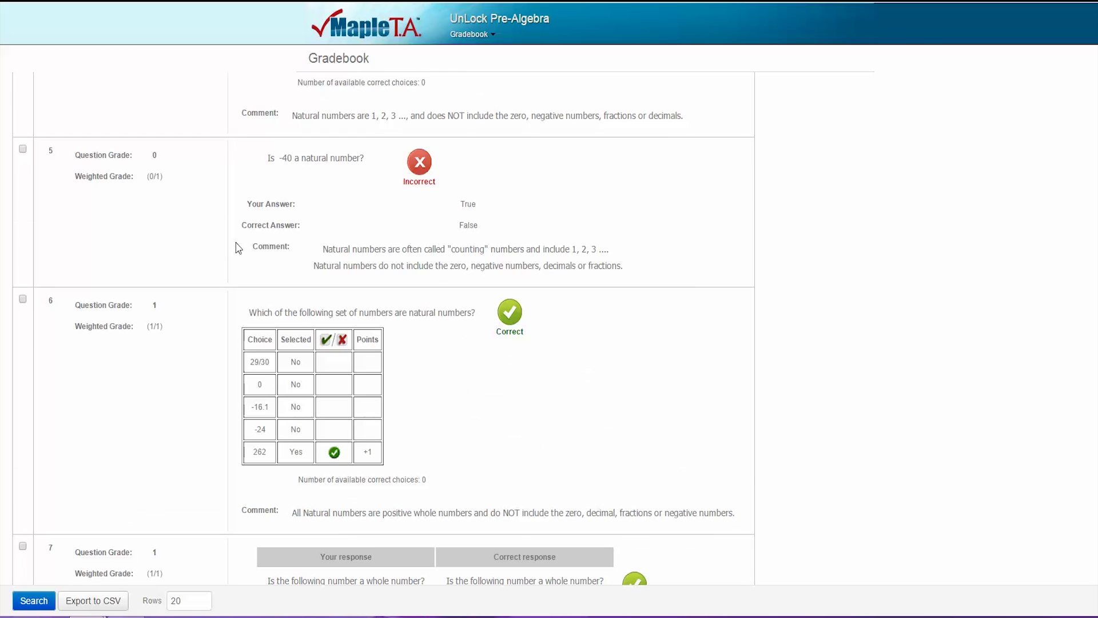
scroll(237, 247, "down", 2)
scroll(237, 248, "down", 1)
scroll(237, 247, "down", 2)
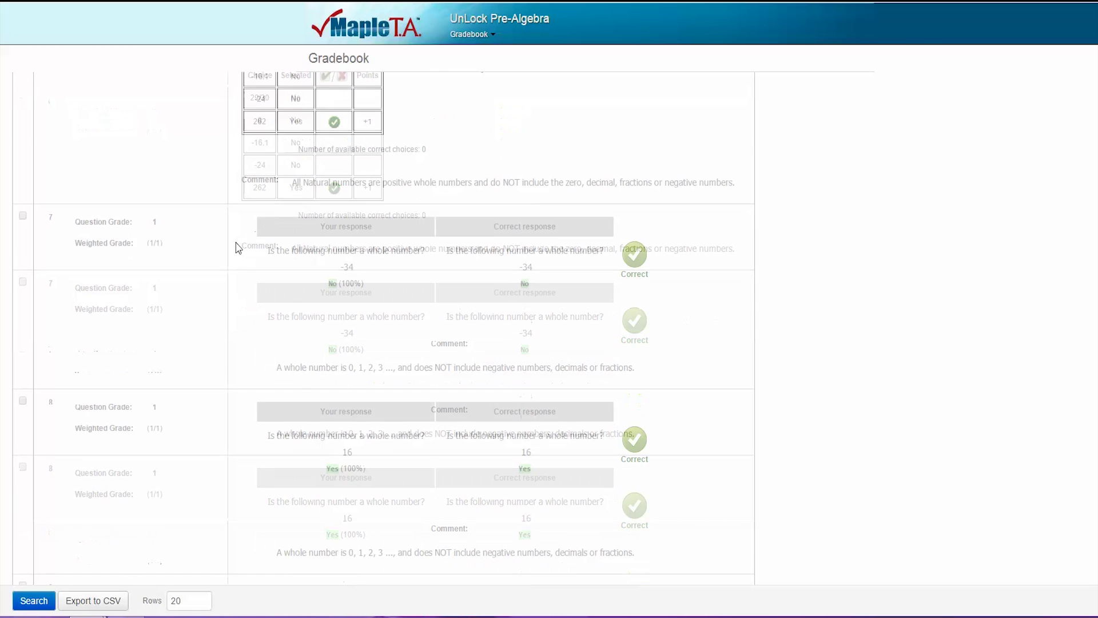
scroll(237, 247, "down", 1)
scroll(237, 247, "down", 1)
scroll(237, 247, "down", 1)
scroll(238, 248, "down", 2)
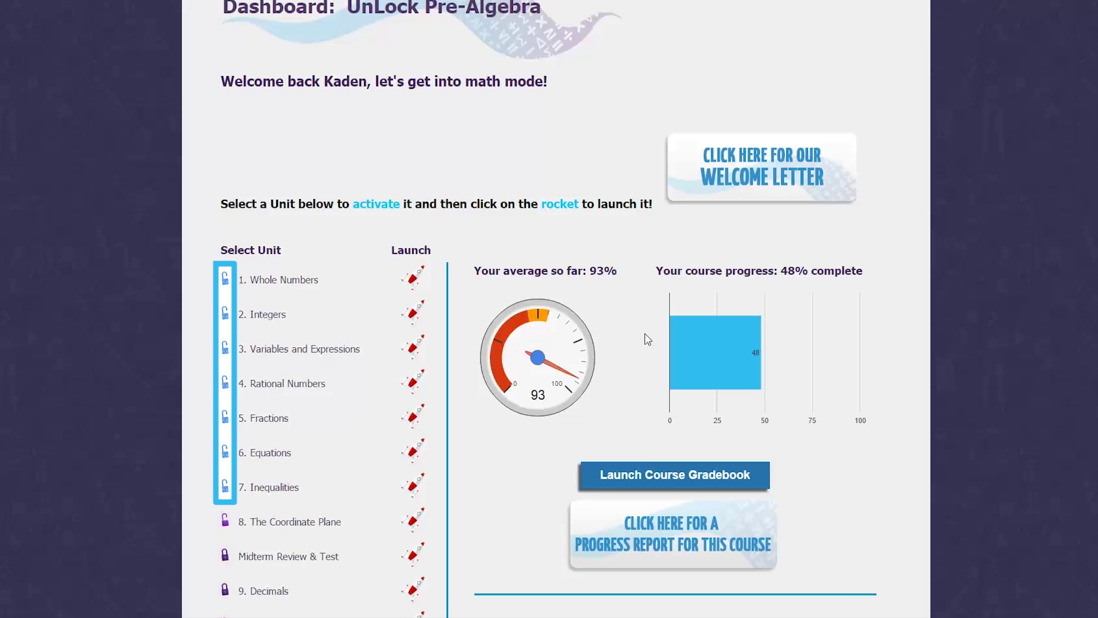
scroll(646, 340, "down", 2)
scroll(647, 341, "down", 2)
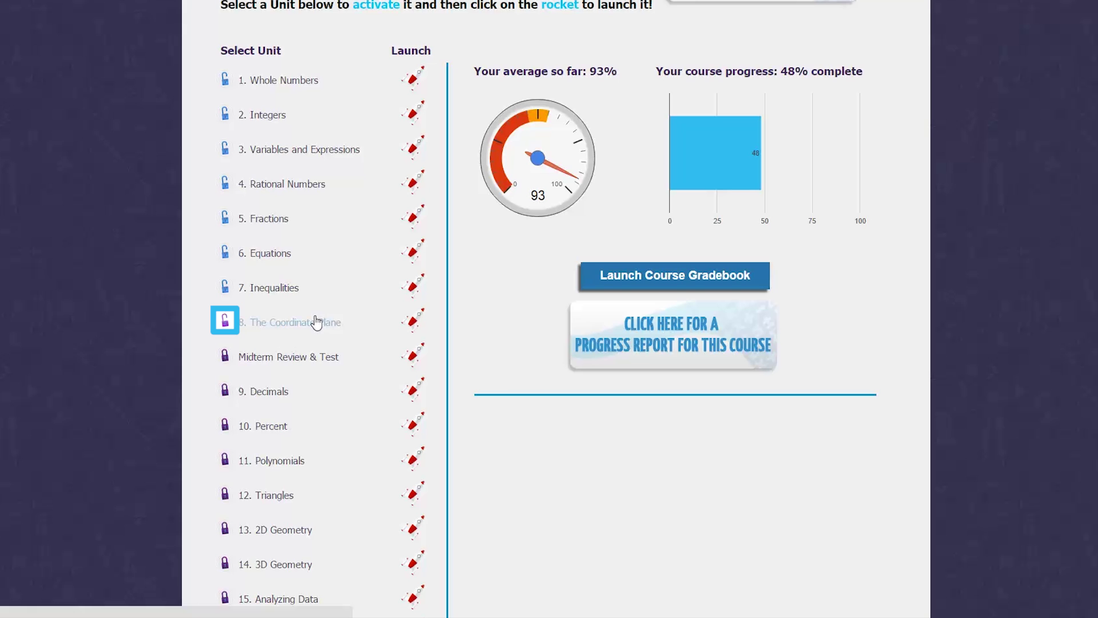
- Unlock unit 8, The Coordinate Plane, and launch it from the dashboard
left_click(316, 321)
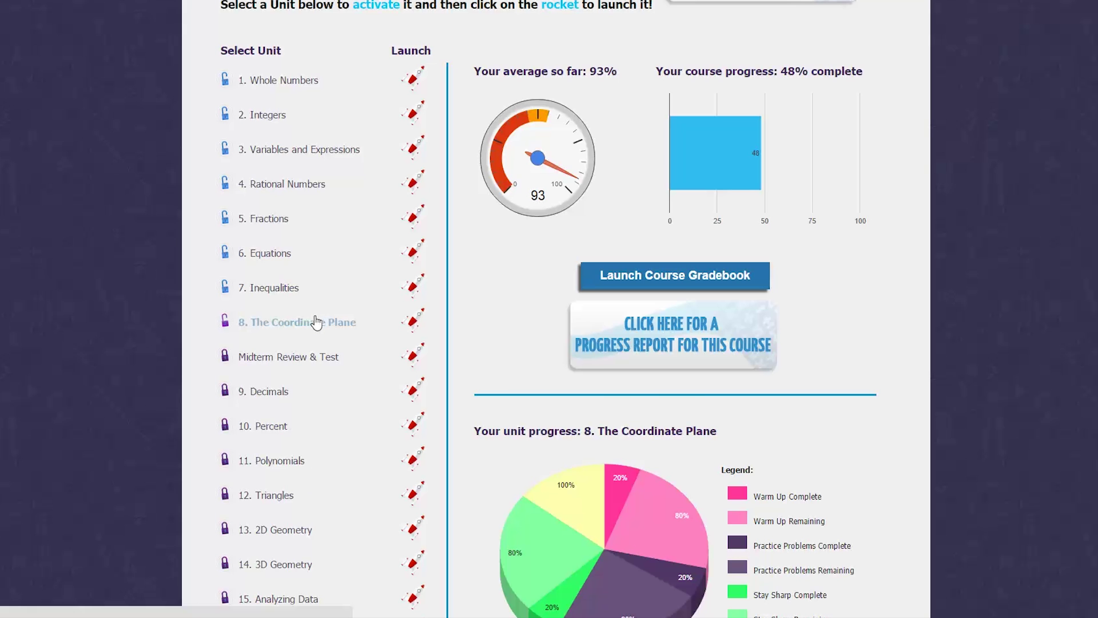
scroll(316, 322, "down", 1)
scroll(315, 322, "down", 1)
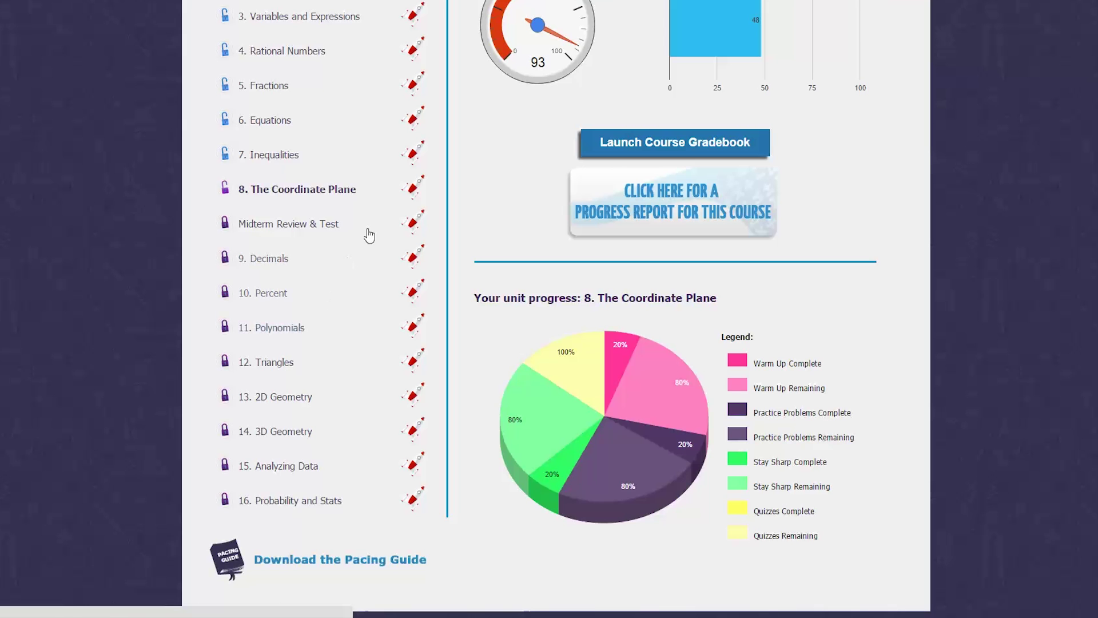
left_click(412, 194)
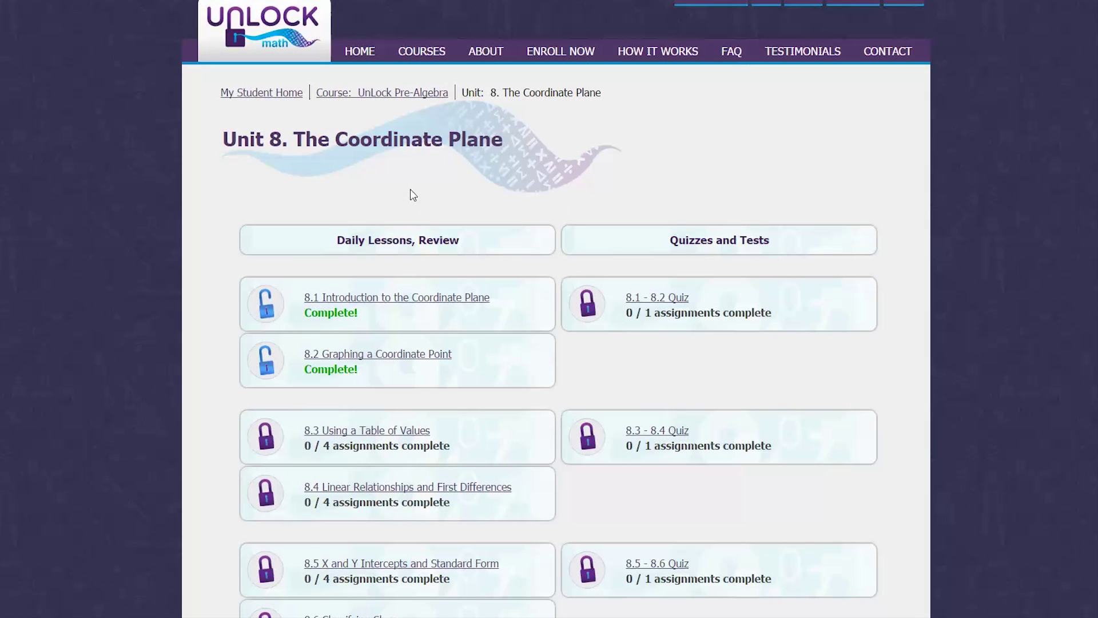
- Open lesson 8.1 Introduction to the Coordinate Plane and play its lesson video
left_click(381, 305)
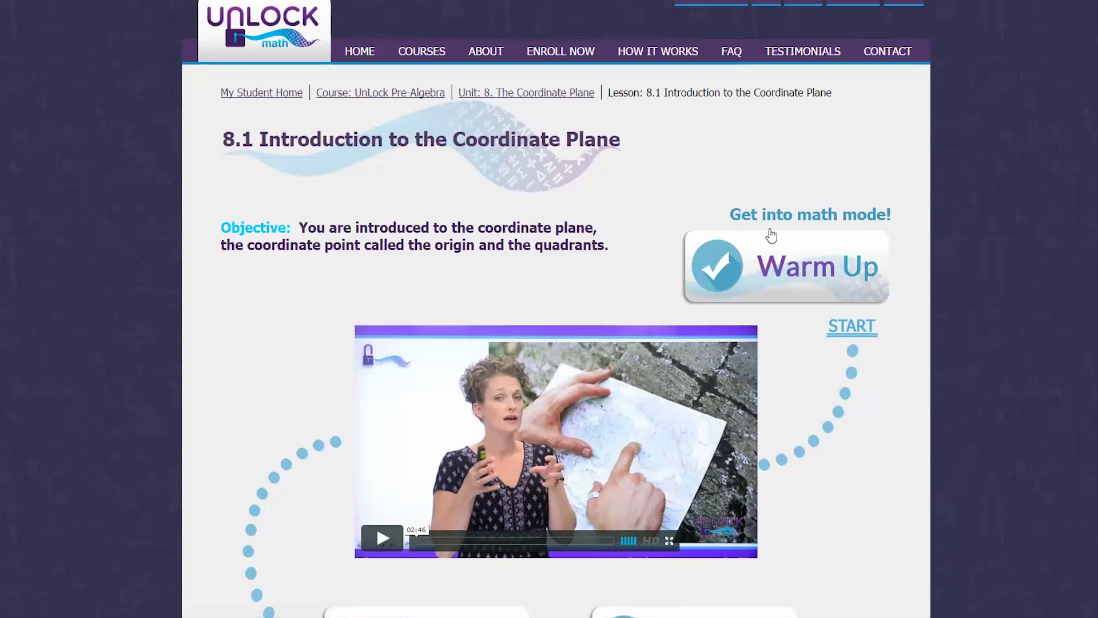
scroll(772, 237, "down", 3)
scroll(773, 236, "down", 2)
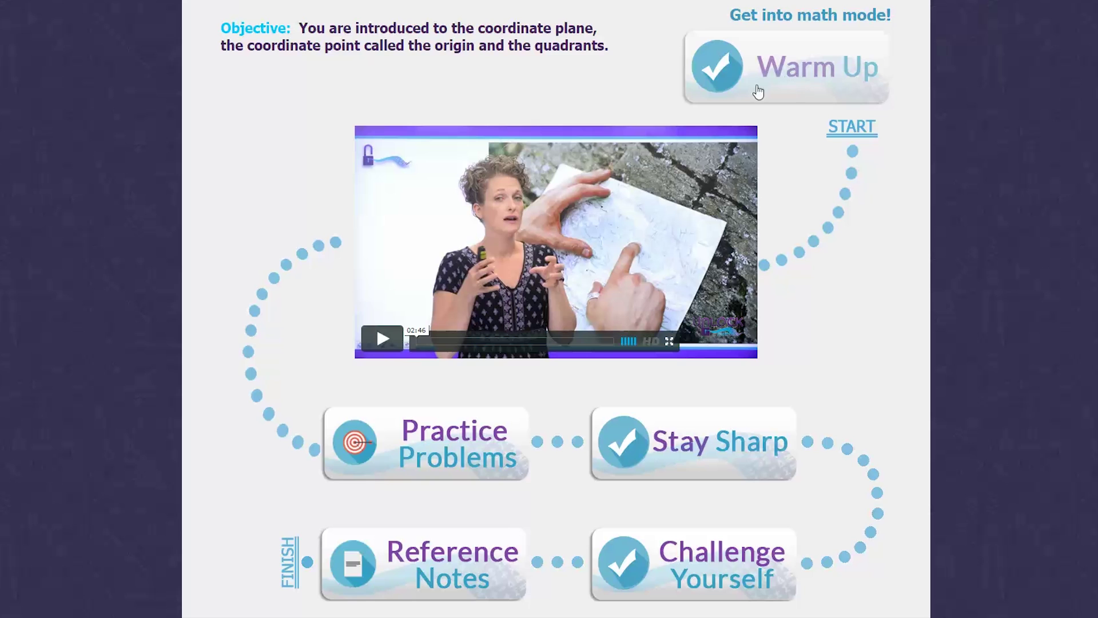
left_click(382, 339)
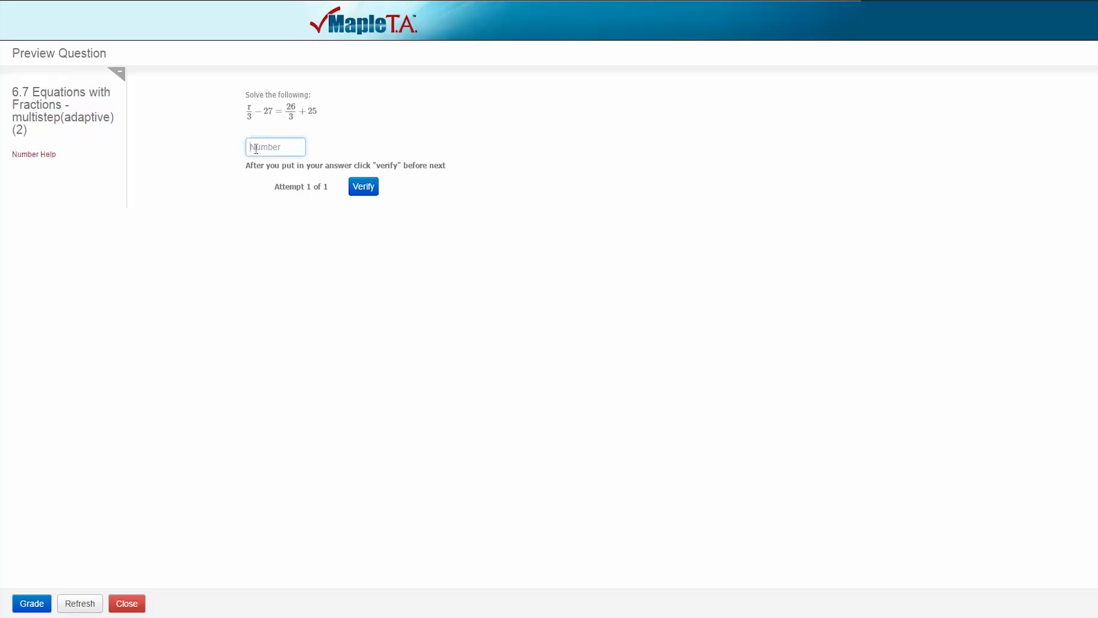
type("180")
- Check answers 180 and 182, grade the fractions question at 0.5, and go back
left_click(358, 188)
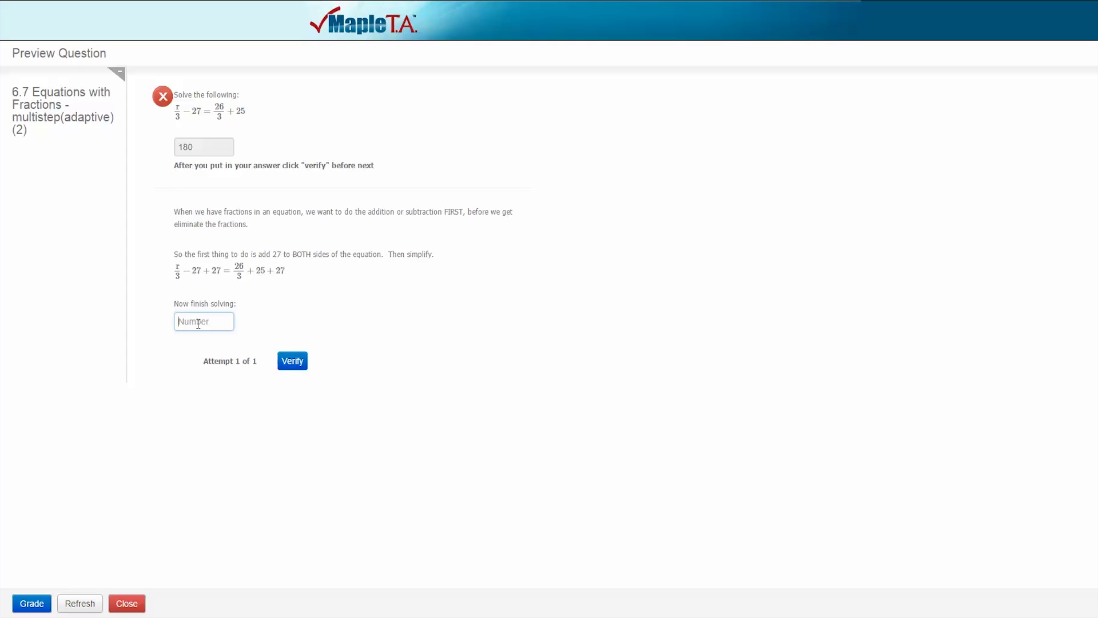
type("182")
left_click(292, 361)
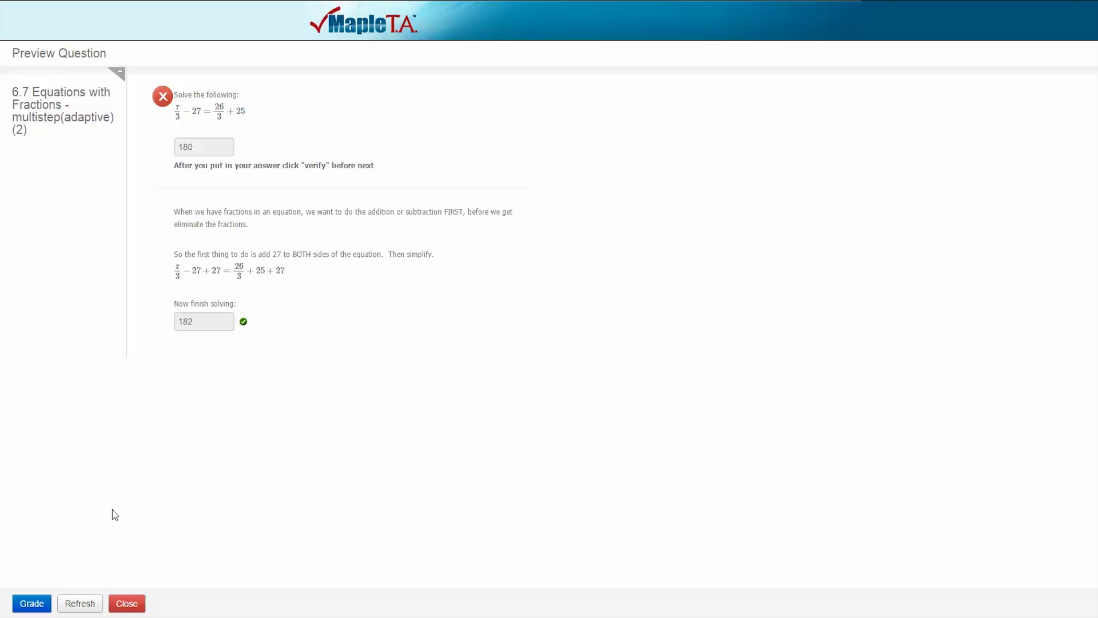
left_click(24, 605)
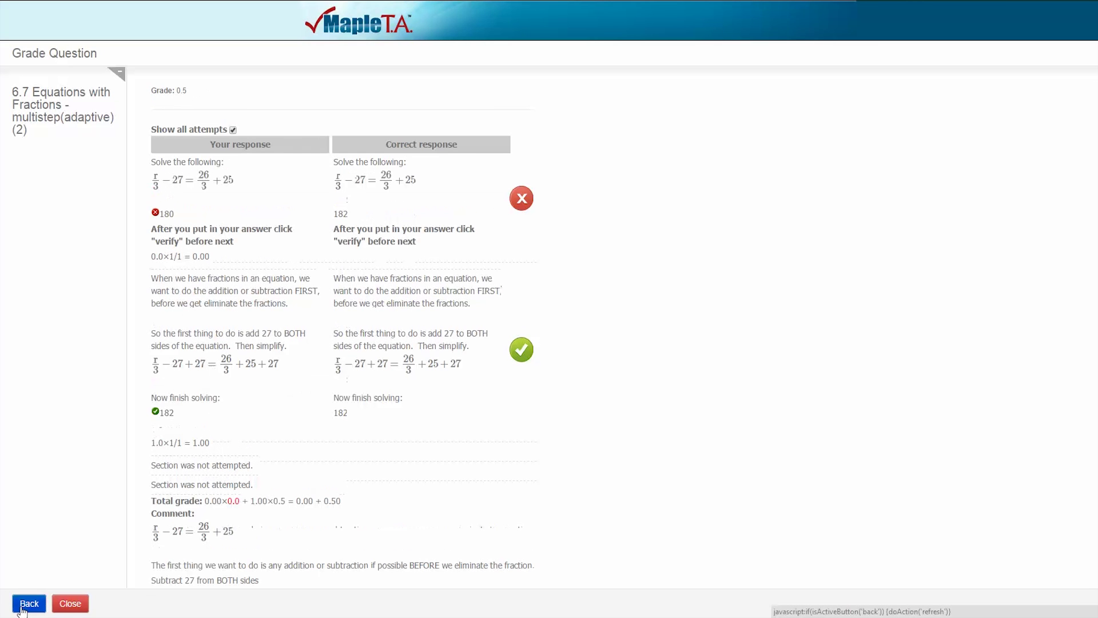
left_click(24, 605)
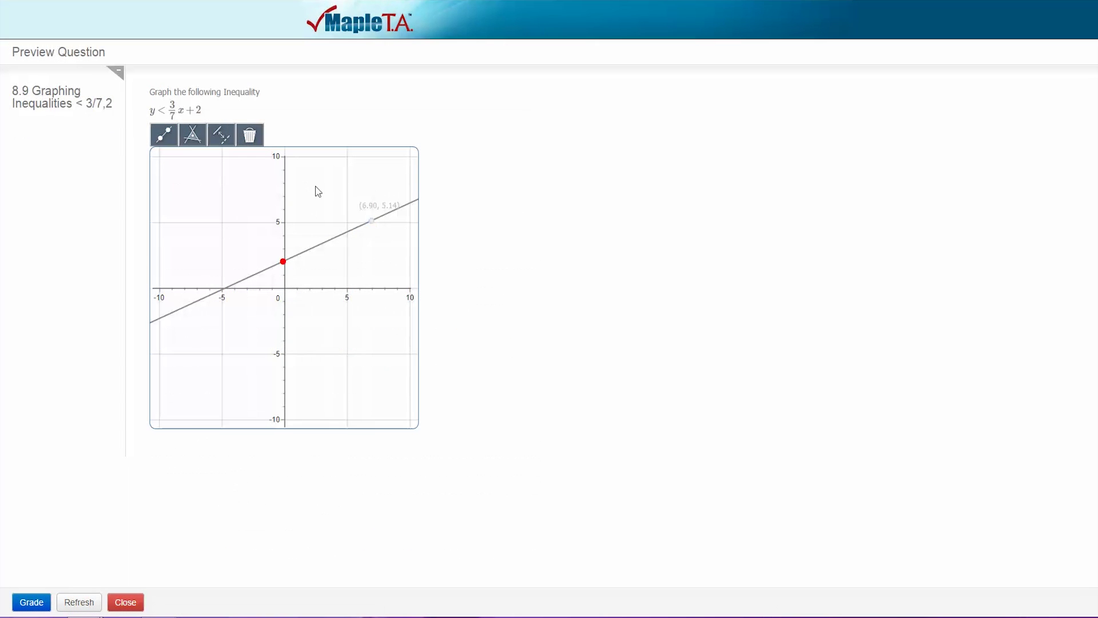
- Graph y < 3/7x + 2 dashed and shaded below, grade it, then enter 43.33
left_click(229, 140)
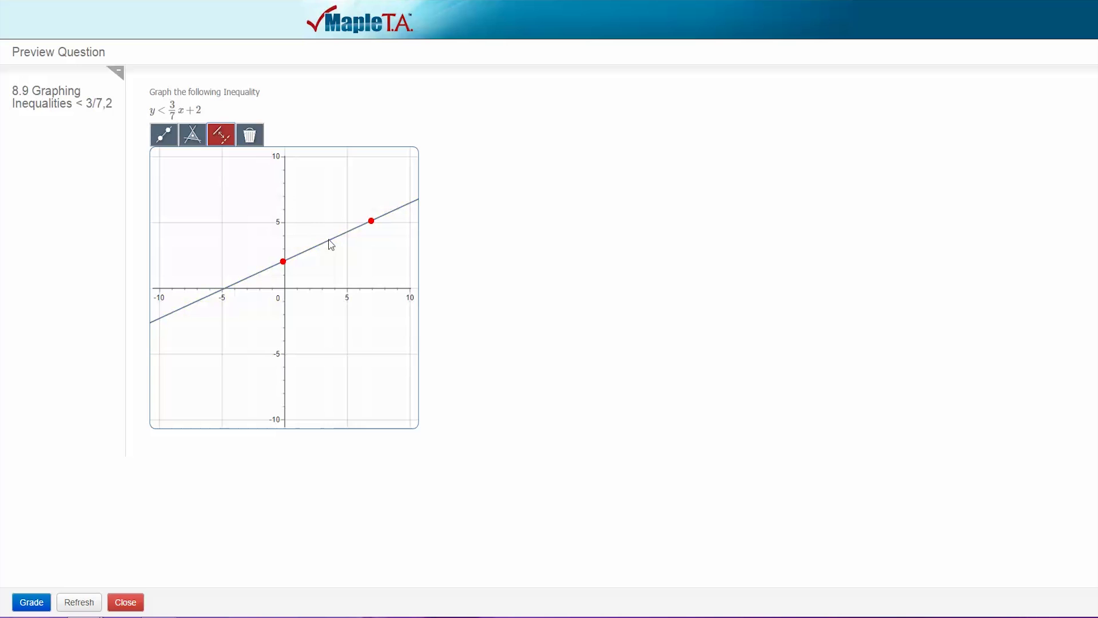
left_click(193, 139)
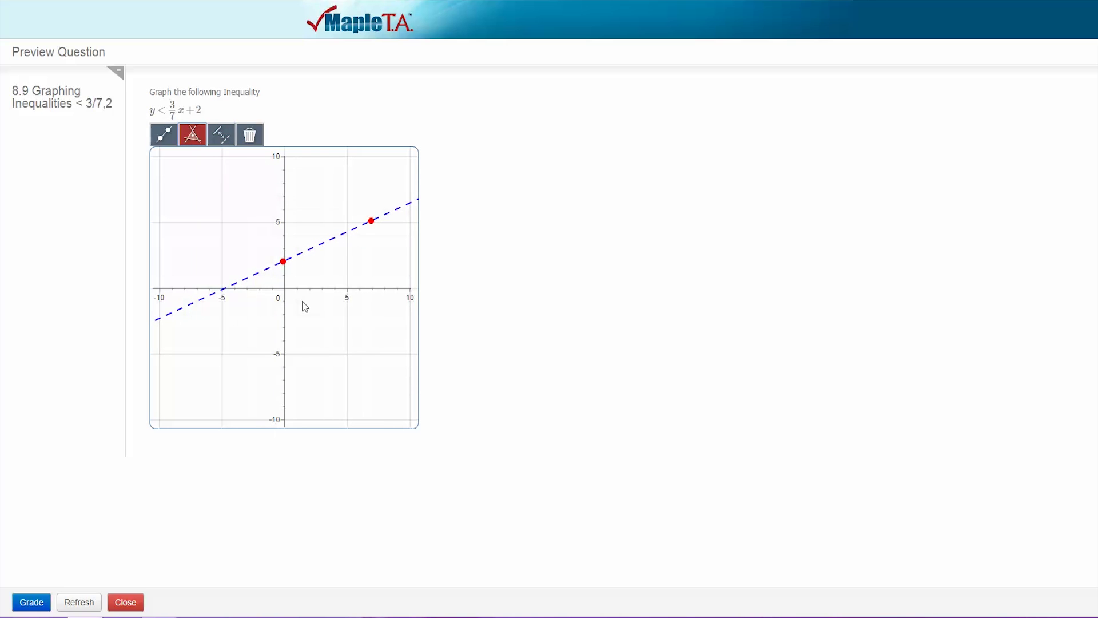
left_click(351, 345)
left_click(30, 601)
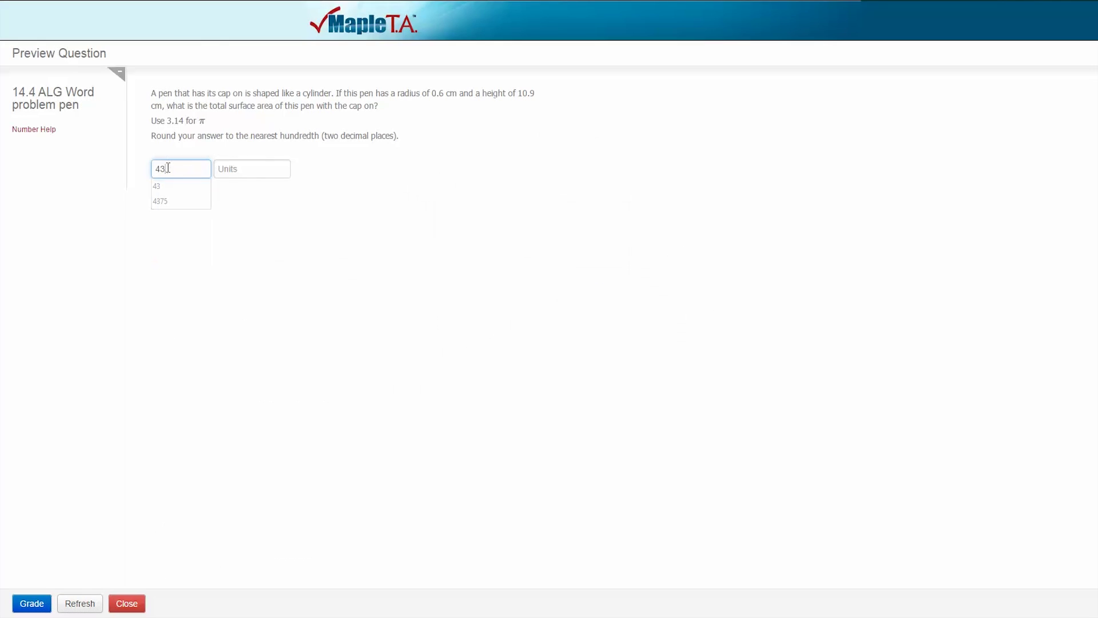
key("Tab")
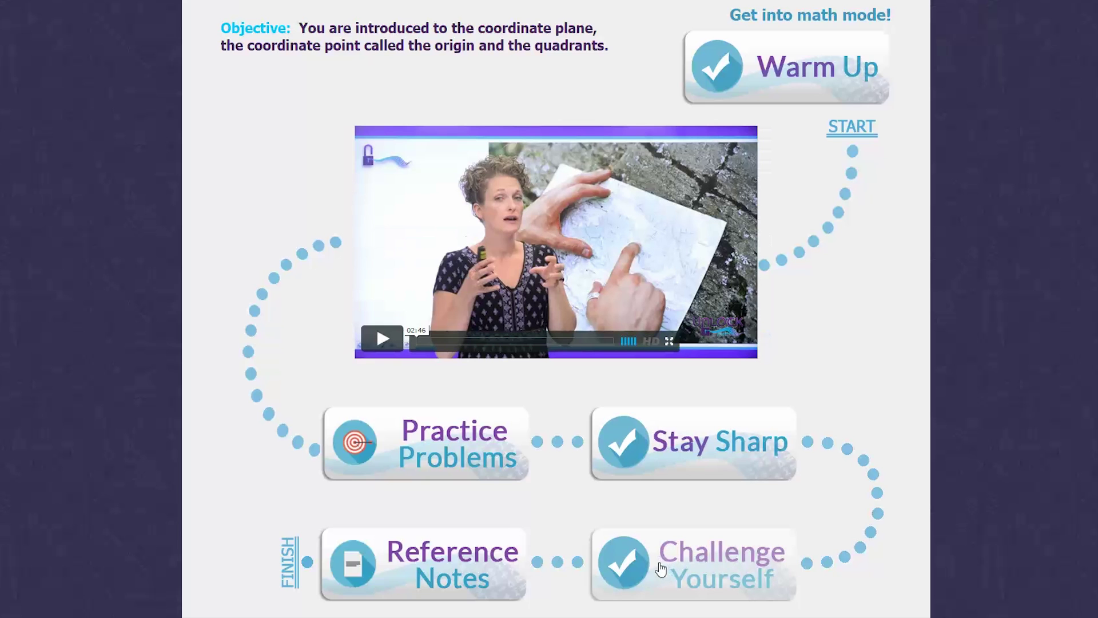
- Open the 8.1 Reference Notes defining the coordinate plane, quadrants and origin
left_click(470, 571)
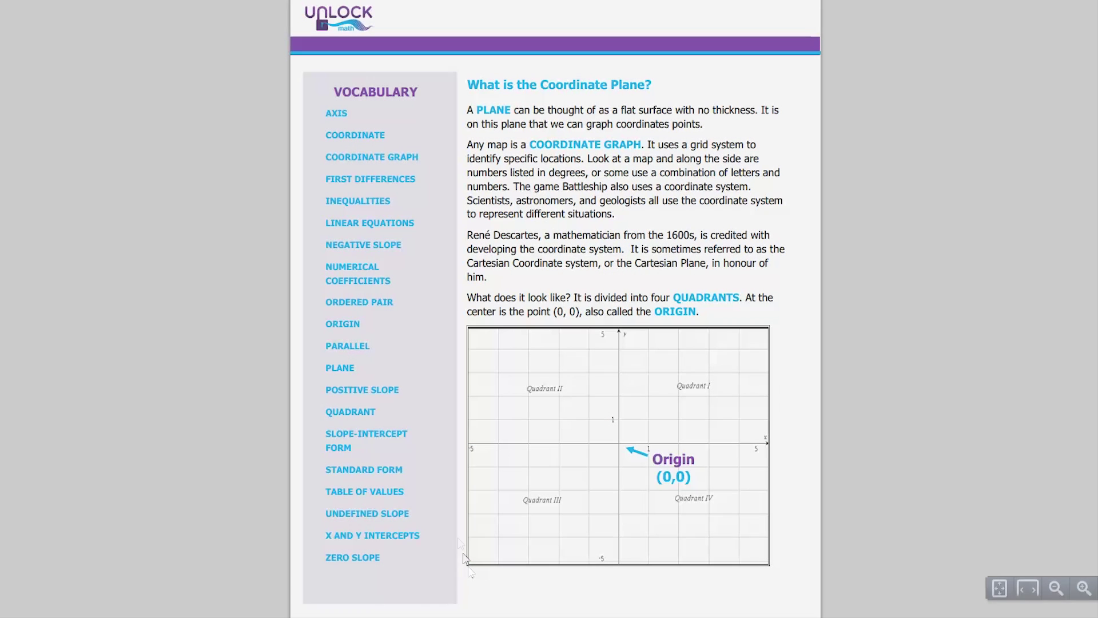